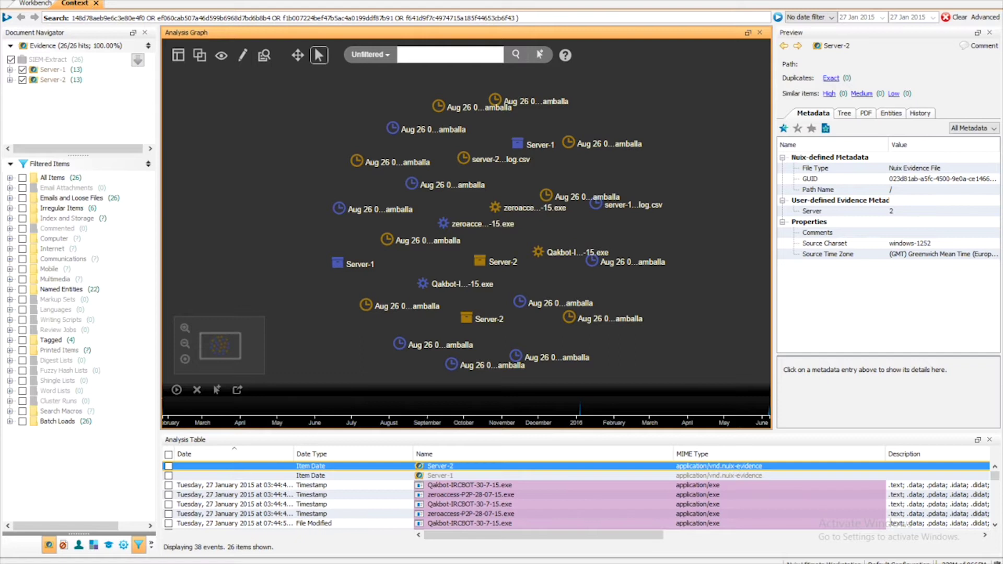
# Open Global Options at the Context page and scroll to the empty Custom Analysis Links table.
pyautogui.hotkey('alt', 'f')
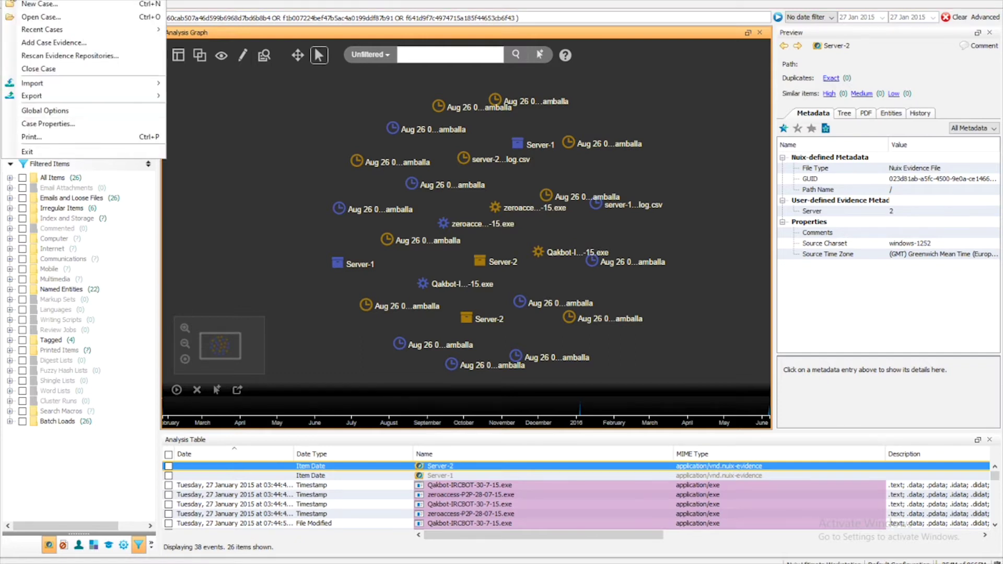
pyautogui.click(36, 111)
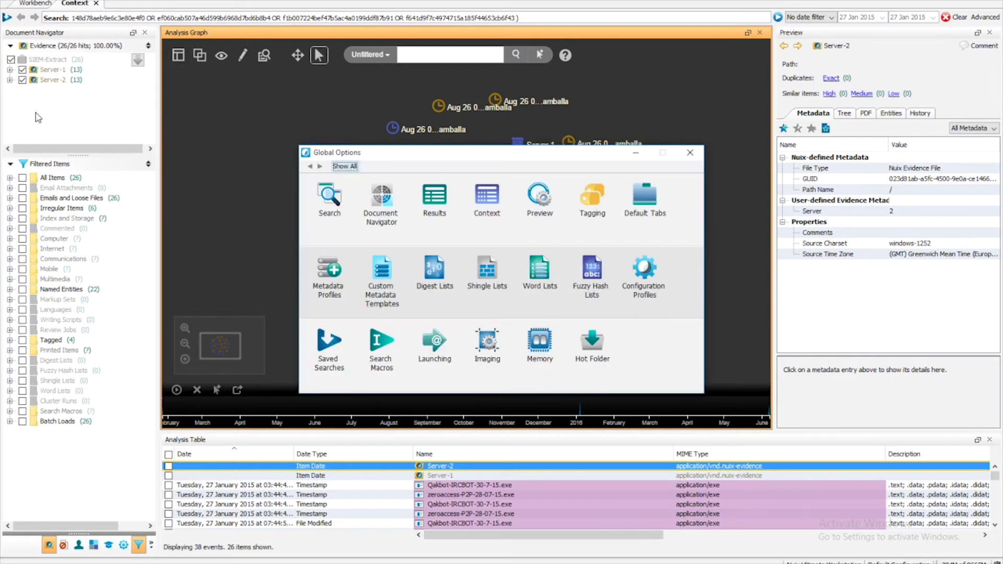
pyautogui.click(490, 208)
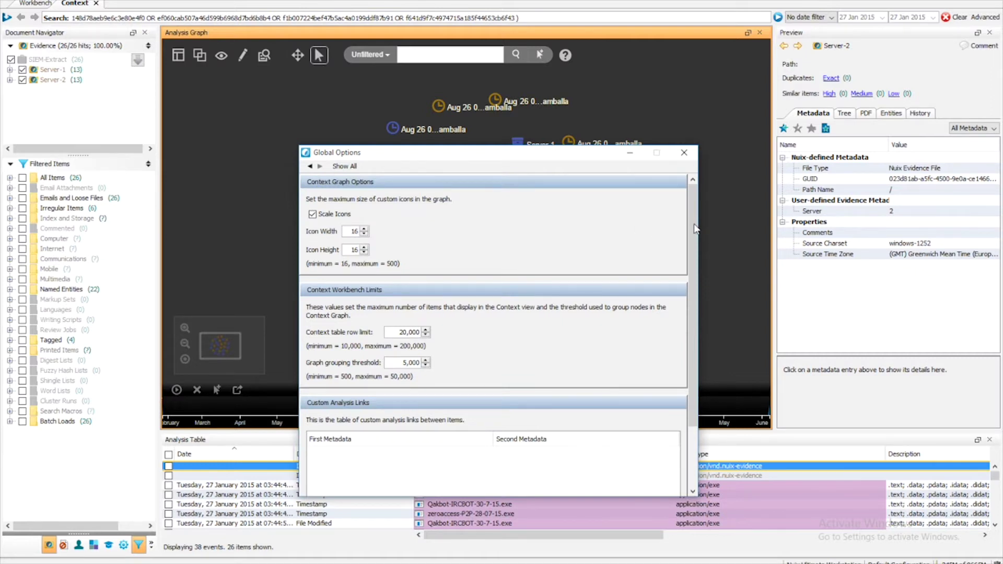
pyautogui.moveTo(694, 226); pyautogui.dragTo(690, 371)
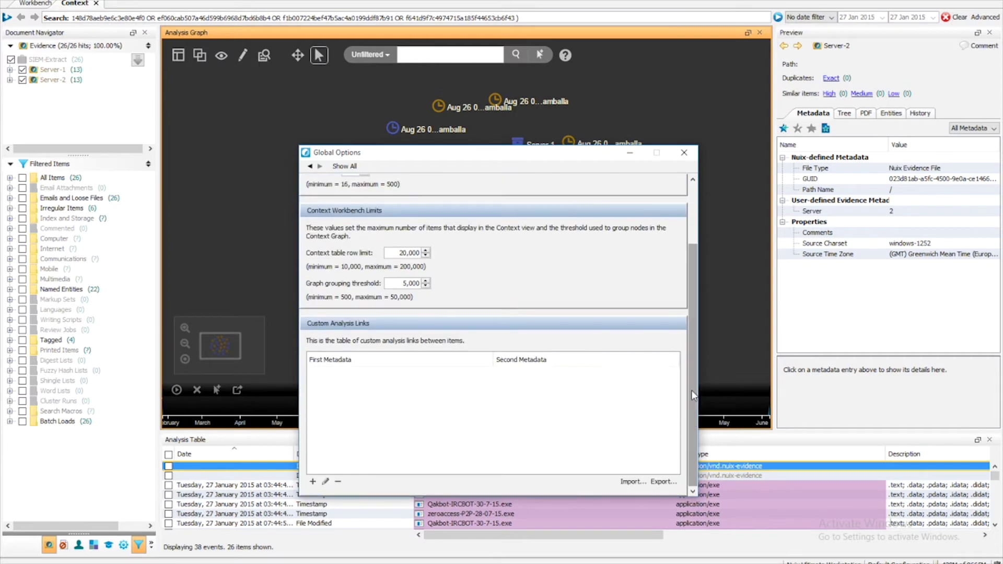
# Add a custom analysis link whose first side is Logs, Nuix-defined Metadata, Parent GUID.
pyautogui.click(312, 482)
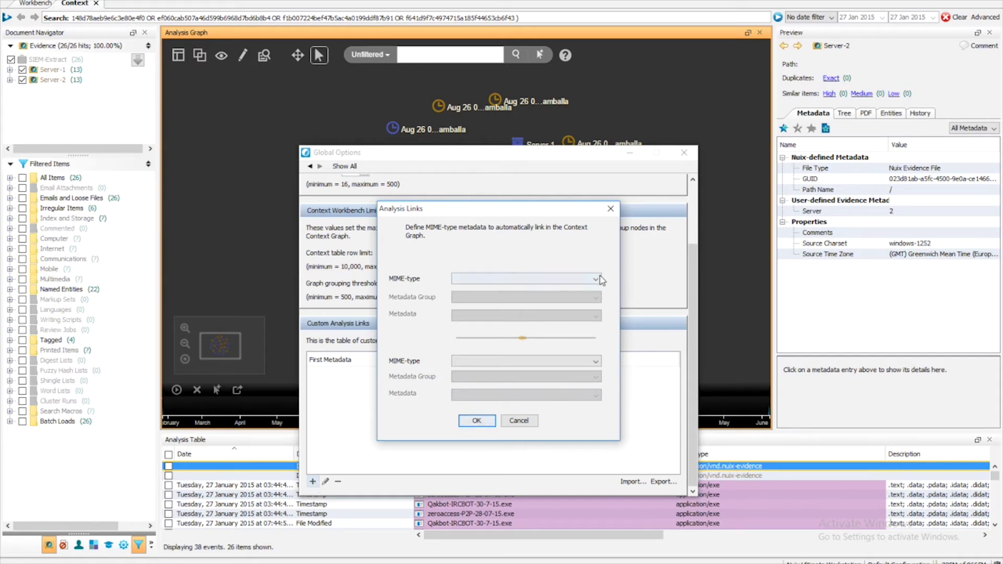
pyautogui.click(596, 280)
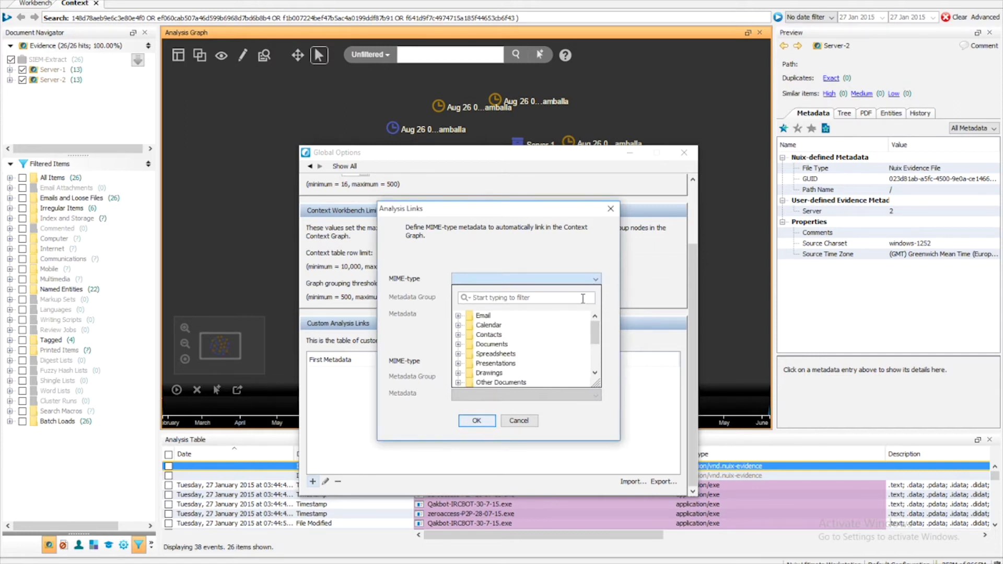
pyautogui.write('l')
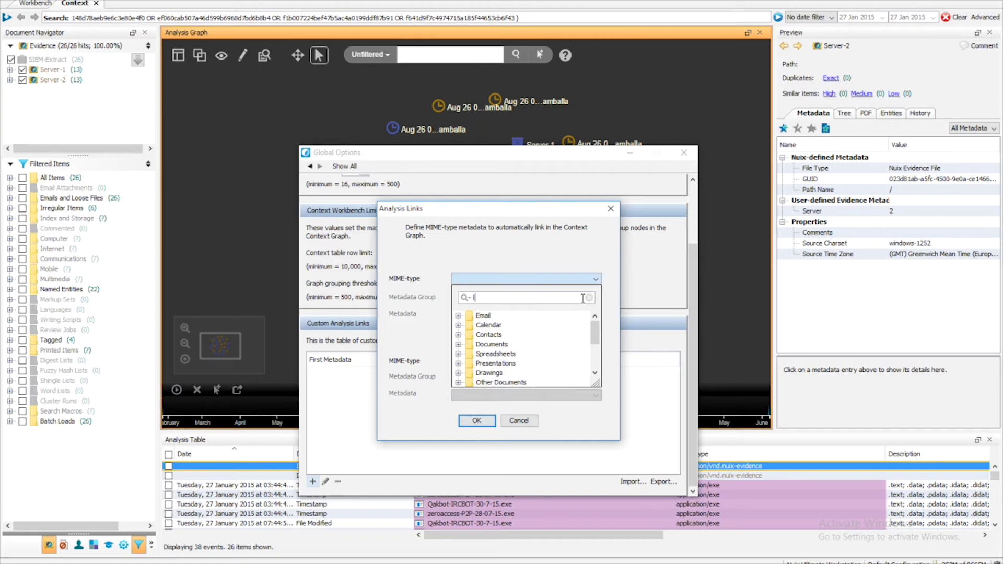
pyautogui.write('ogs')
pyautogui.click(486, 333)
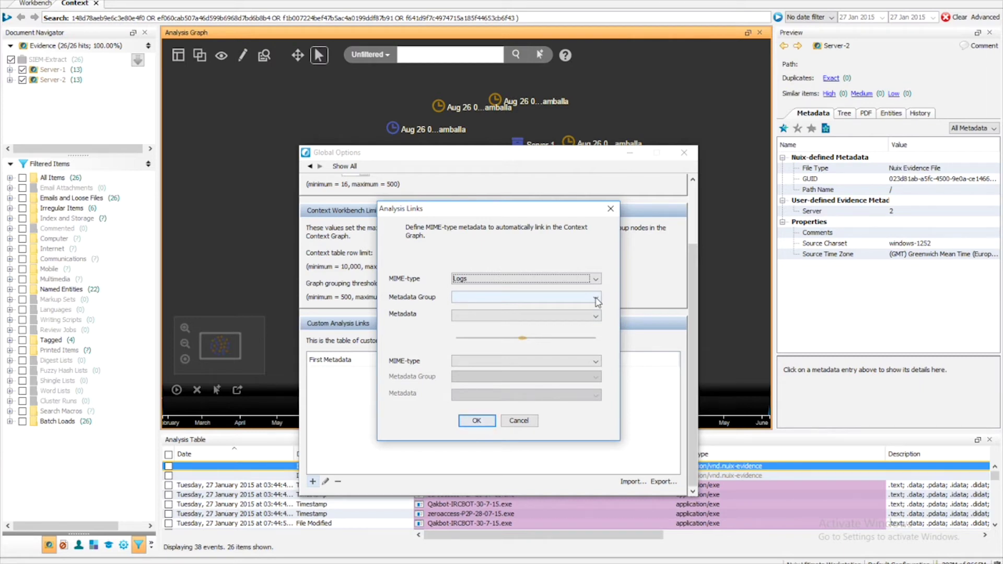
pyautogui.click(596, 298)
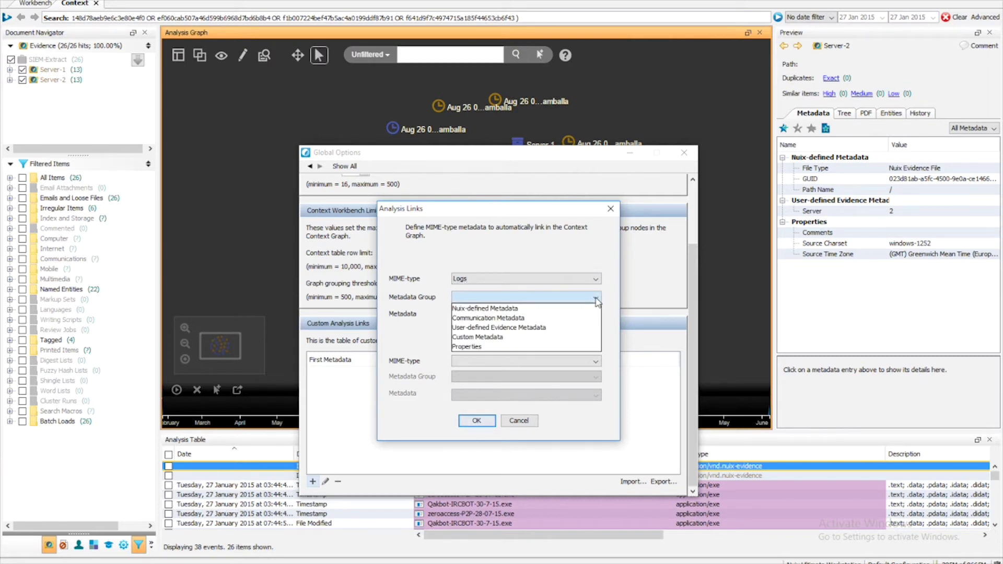
pyautogui.click(565, 310)
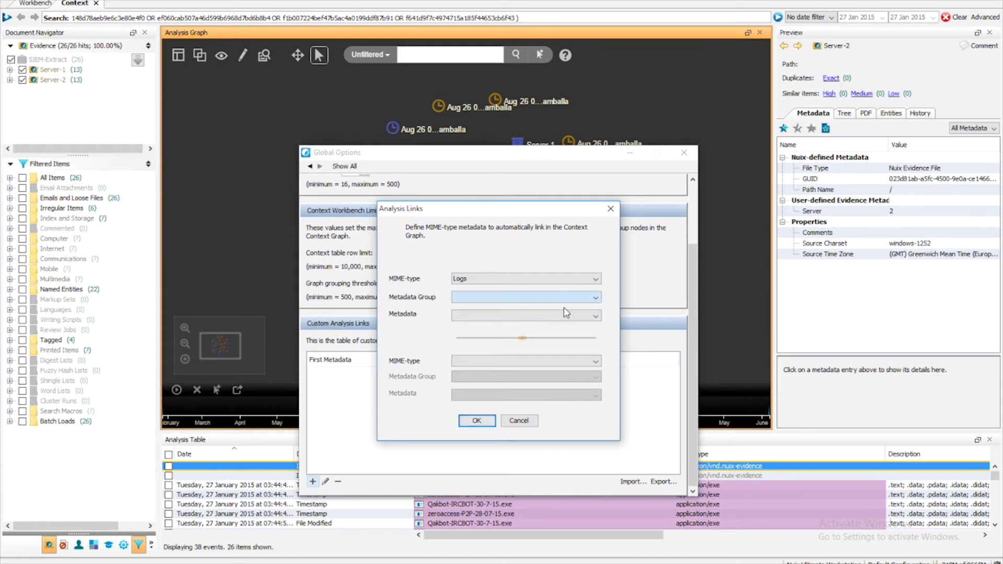
pyautogui.click(596, 318)
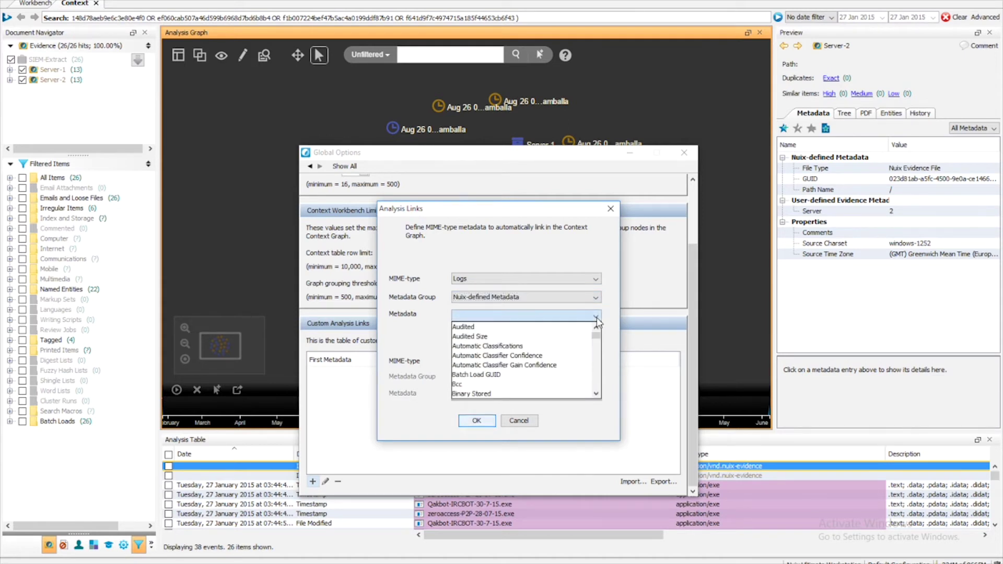
pyautogui.write('pa')
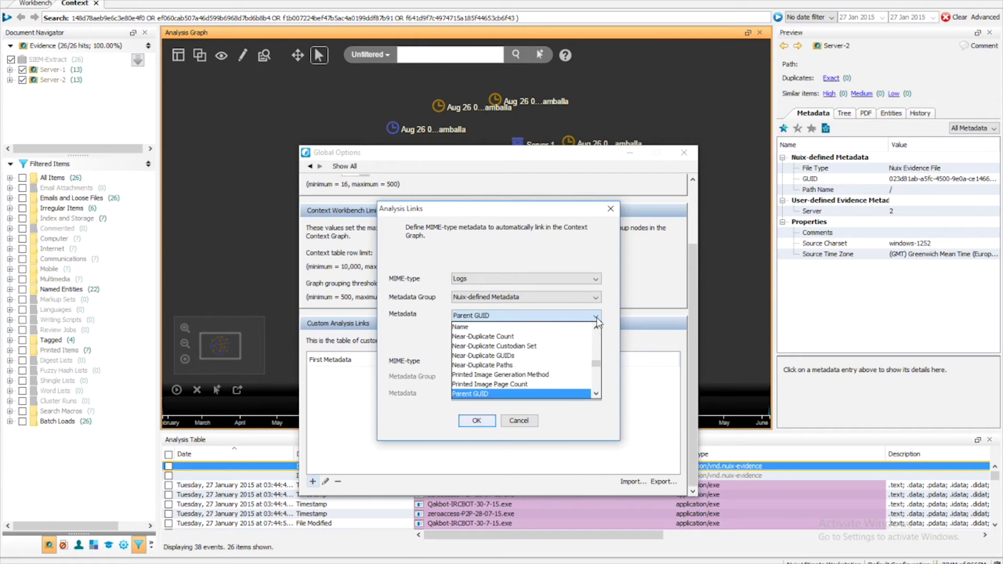
pyautogui.click(558, 394)
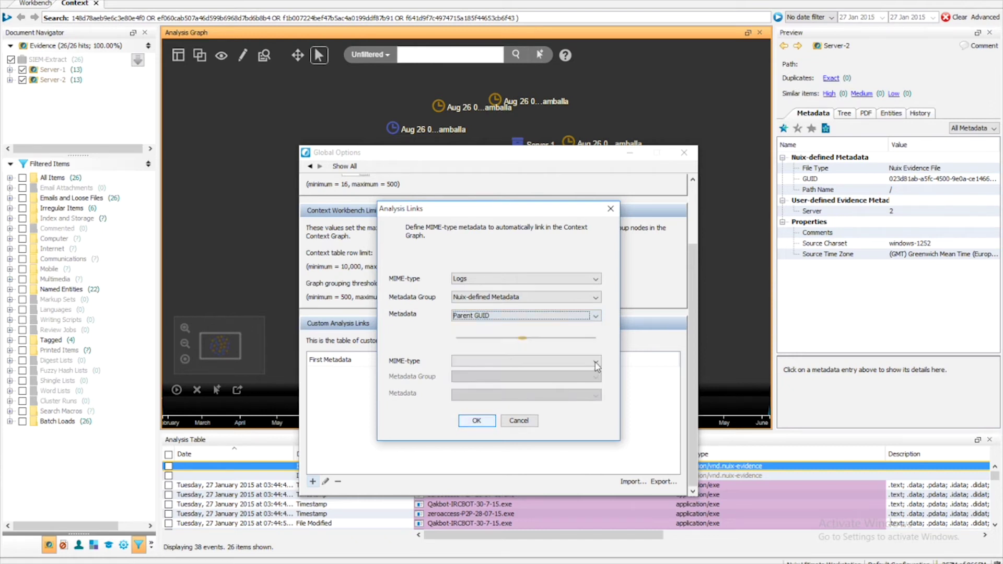
pyautogui.click(596, 363)
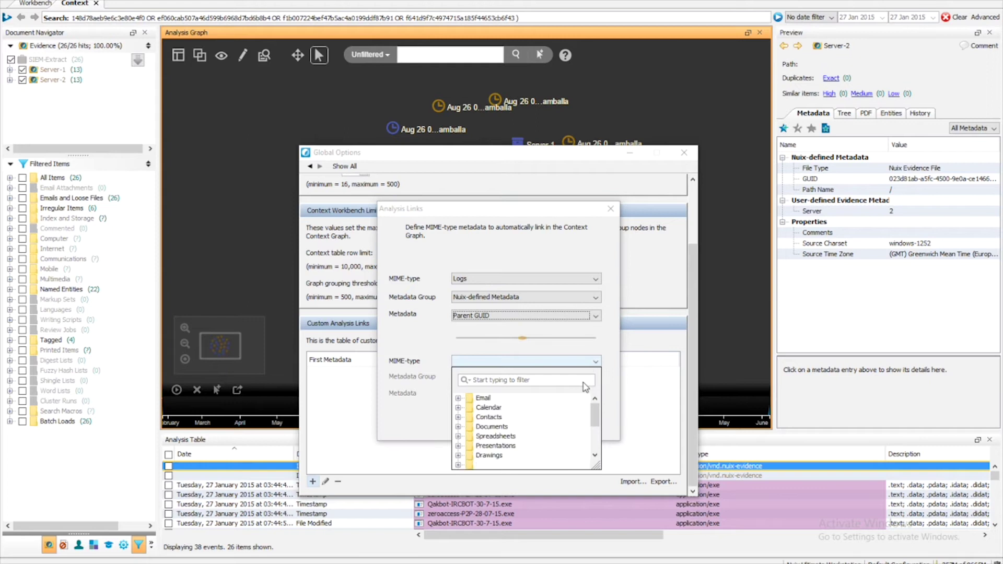
# Set the second side to Logs, Nuix-defined Metadata, GUID, then save the link and close options.
pyautogui.write('sys')
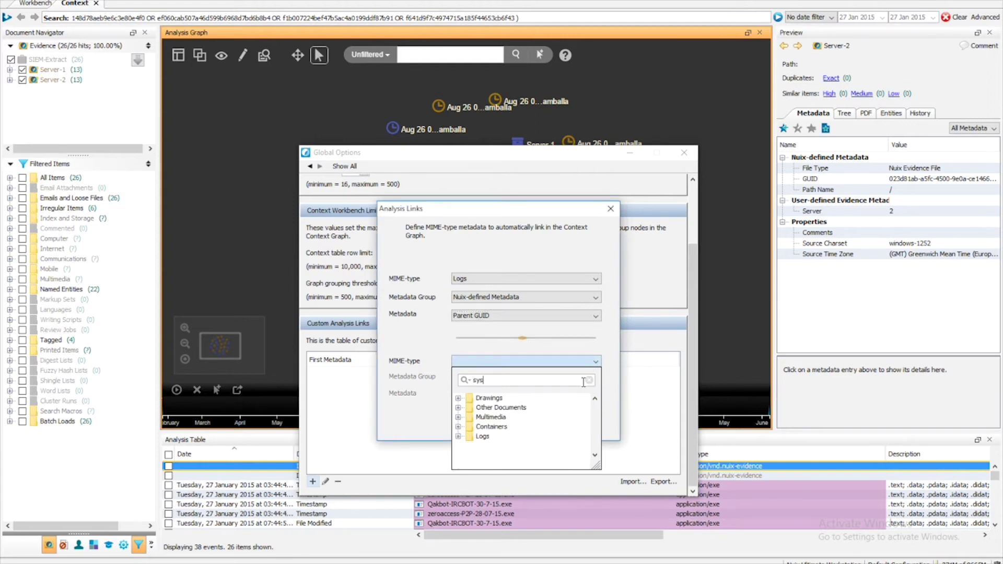
pyautogui.click(483, 437)
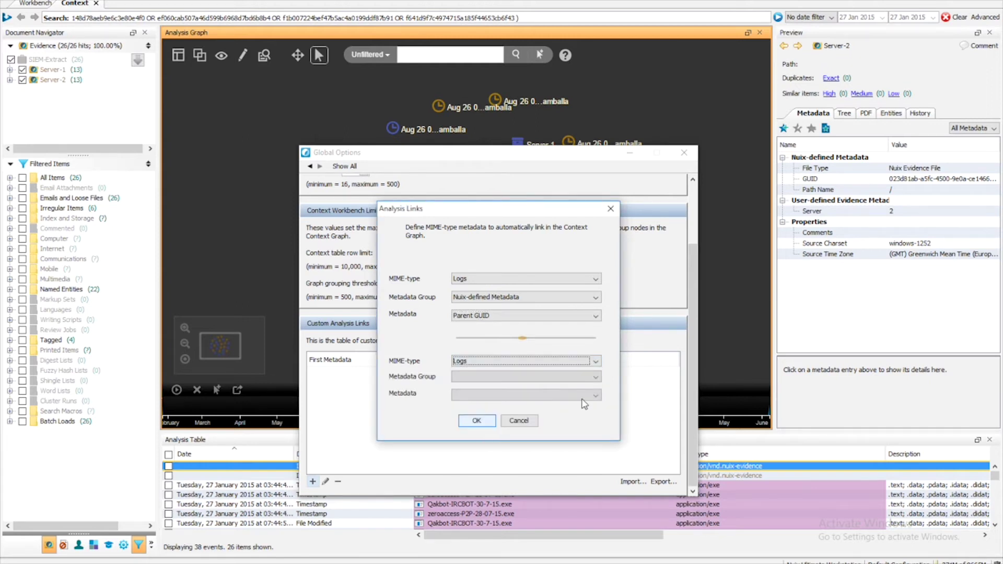
pyautogui.click(598, 377)
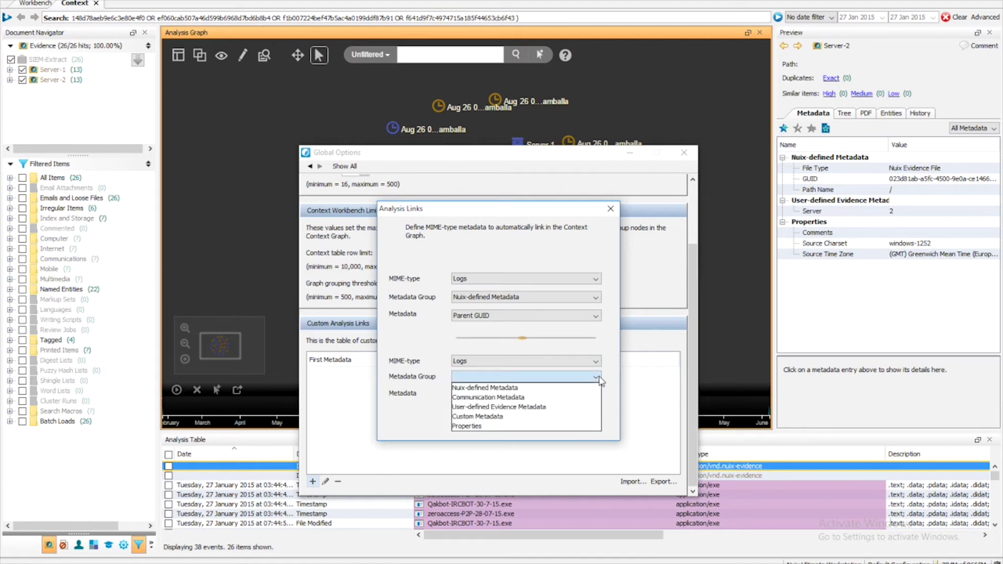
pyautogui.click(574, 392)
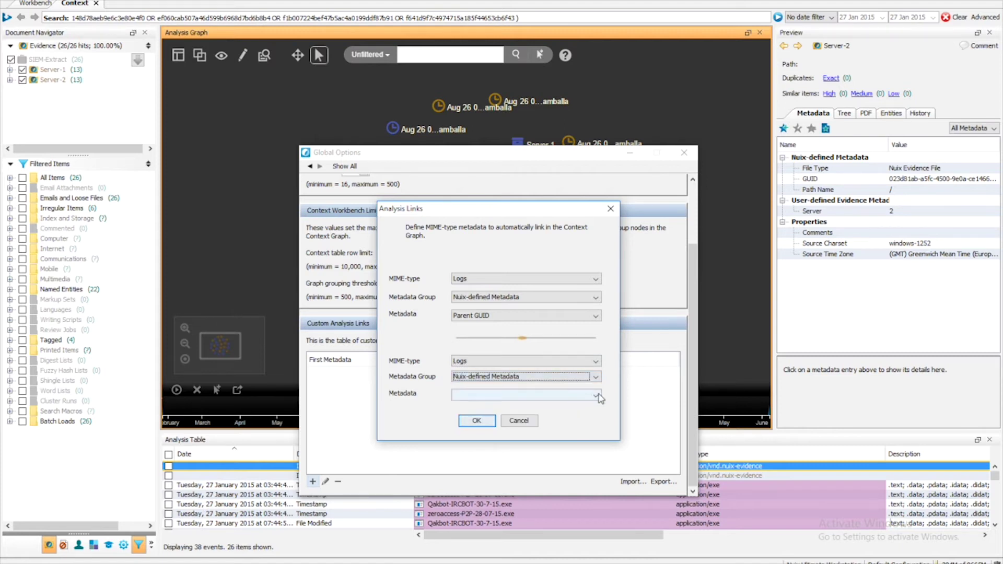
pyautogui.click(599, 396)
pyautogui.press('g')
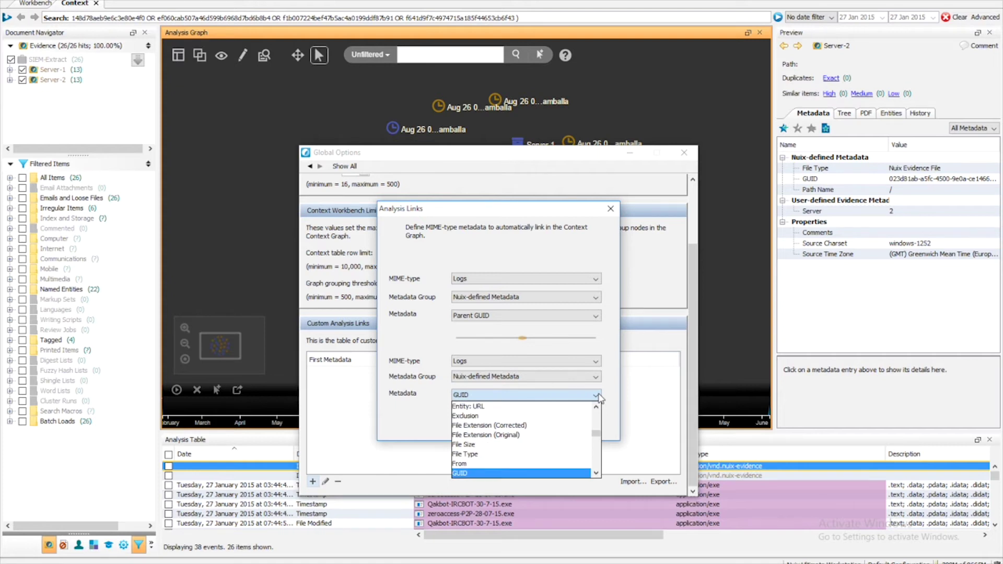
pyautogui.click(465, 473)
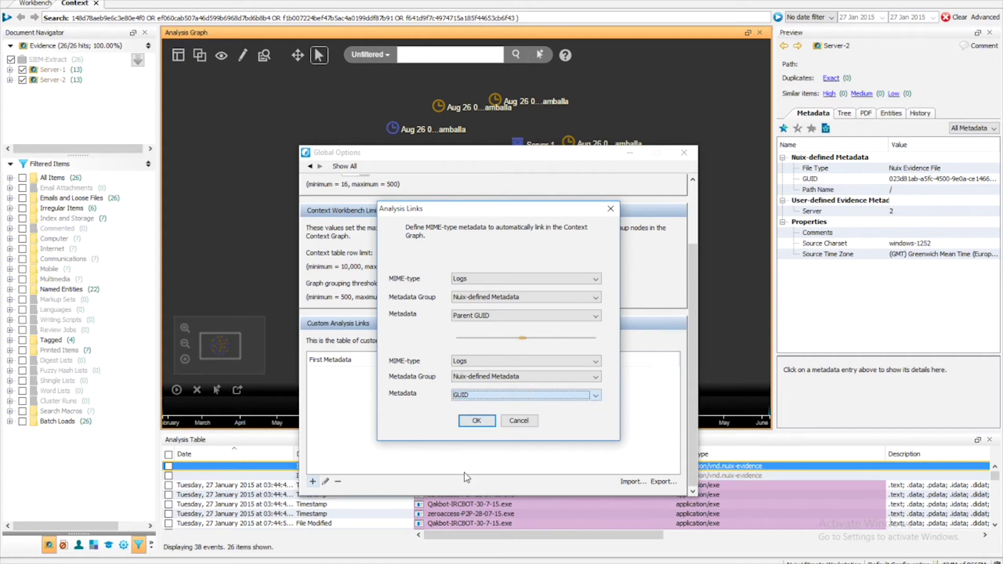
pyautogui.click(476, 421)
pyautogui.press('Return')
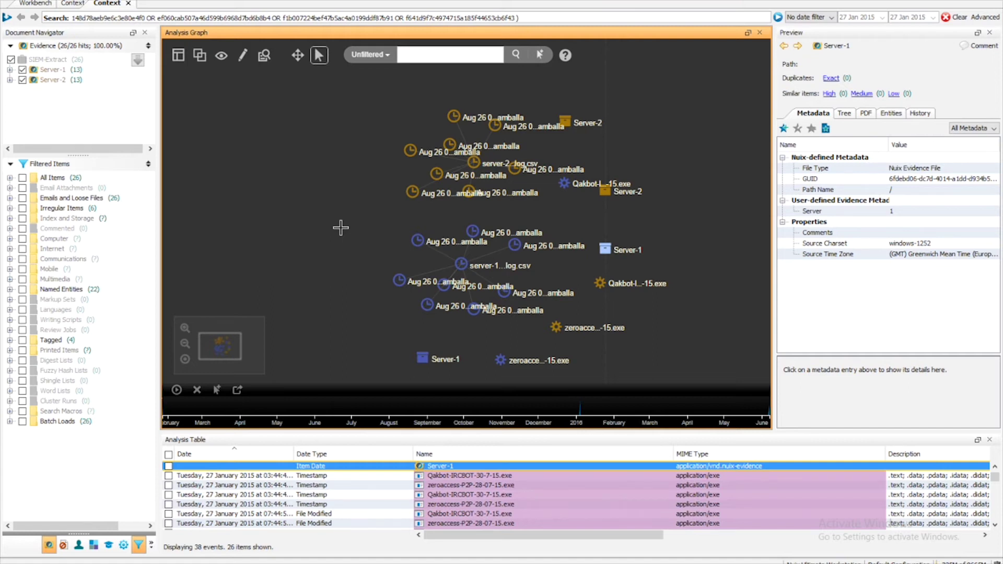
# Review log events clustered around each server's log.csv, then bring up the File menu.
pyautogui.click(14, 4)
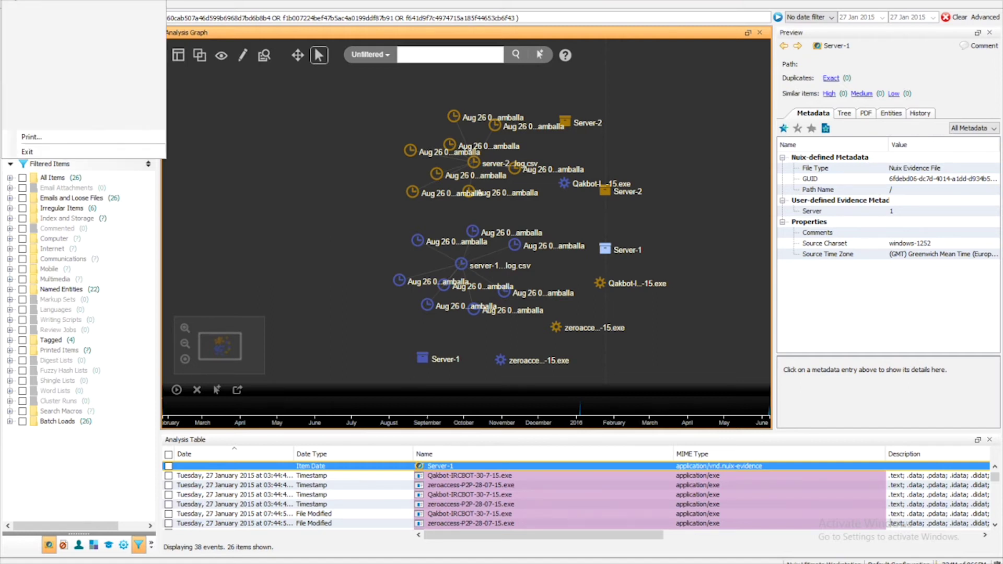
# Reopen Global Options at the Context page and start another custom analysis link.
pyautogui.click(52, 110)
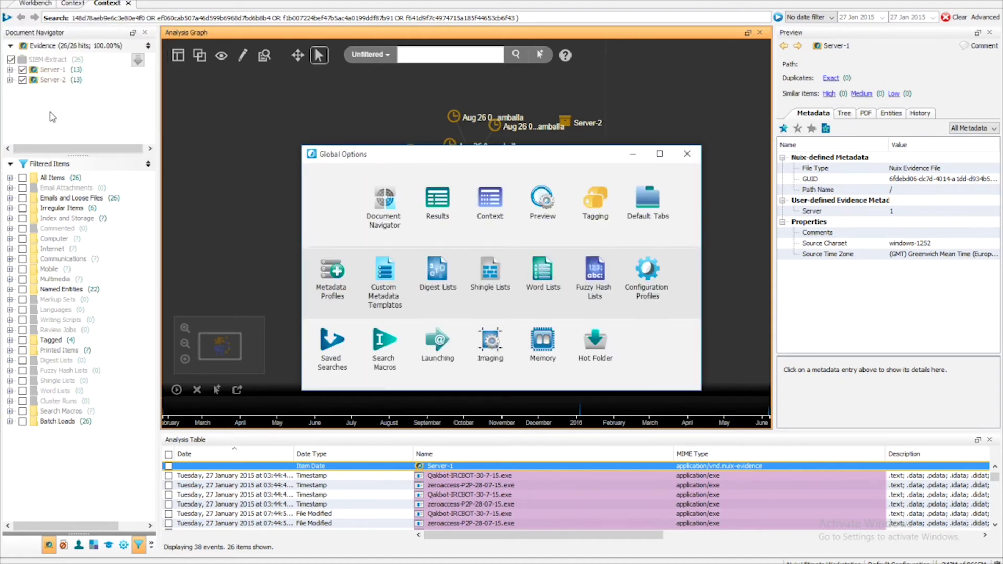
pyautogui.click(486, 201)
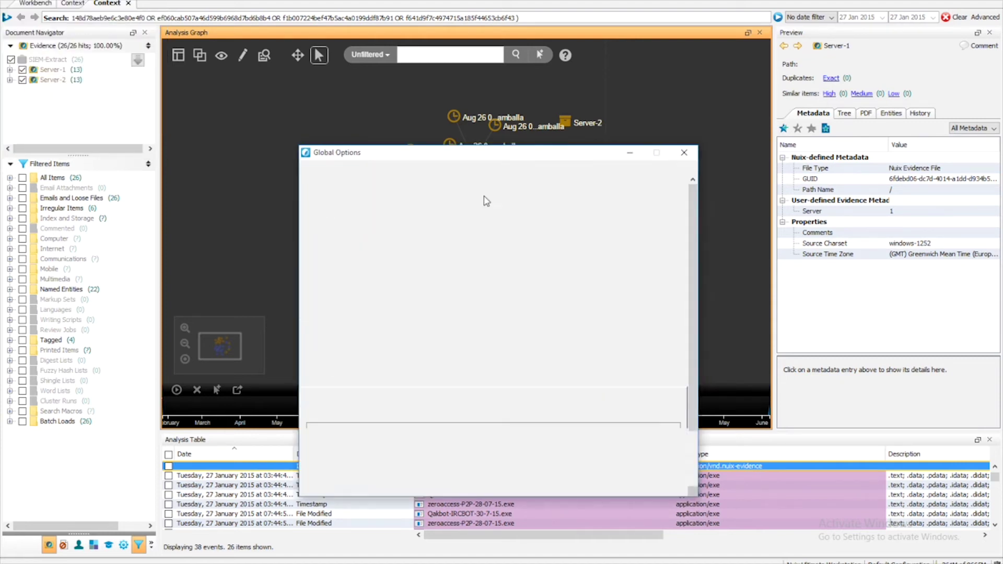
pyautogui.scroll(-3, 684, 368)
pyautogui.scroll(-1, 686, 373)
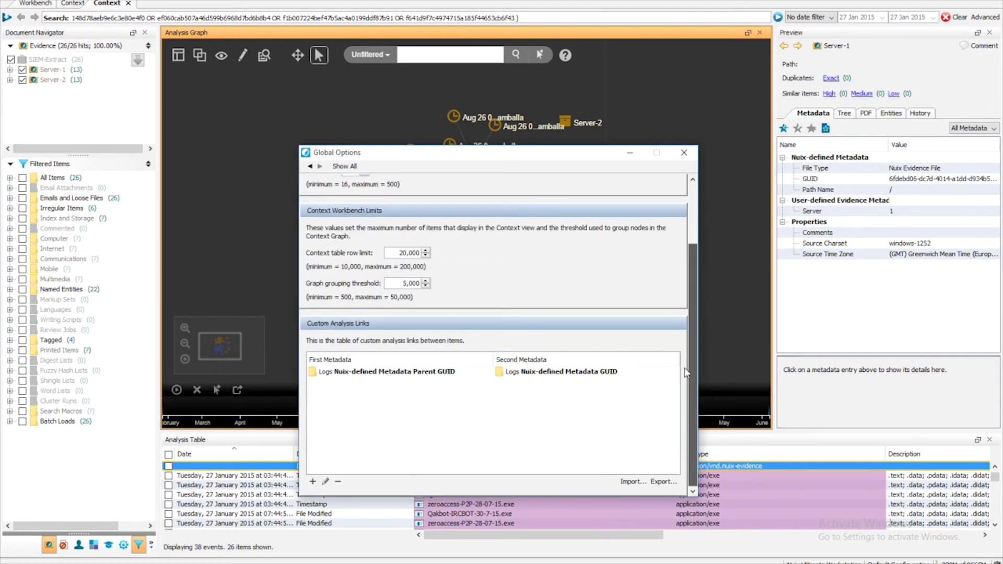
pyautogui.click(312, 481)
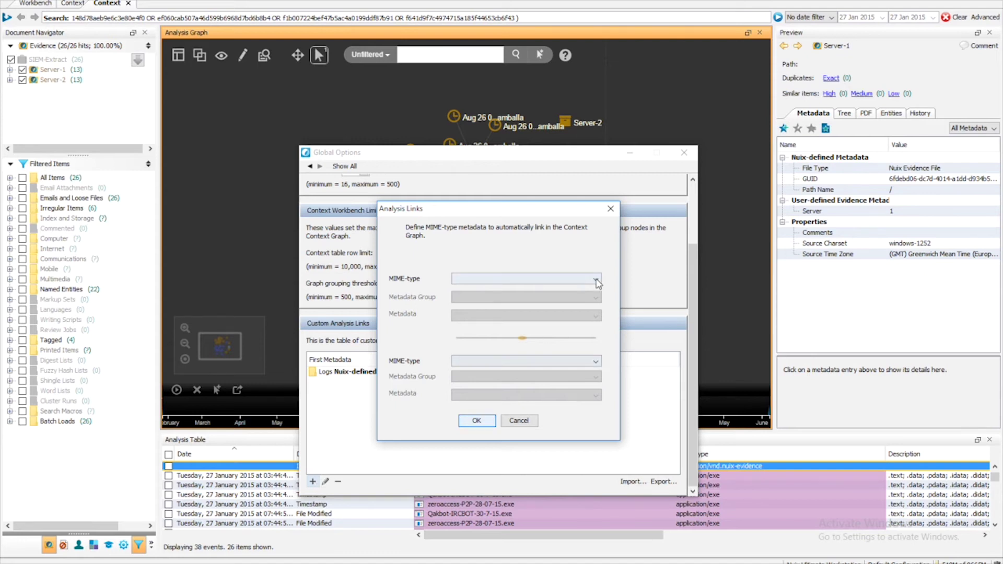
# Set the link's first side to Logs > Linux Syslog File Entry, Properties group, fname field.
pyautogui.click(596, 281)
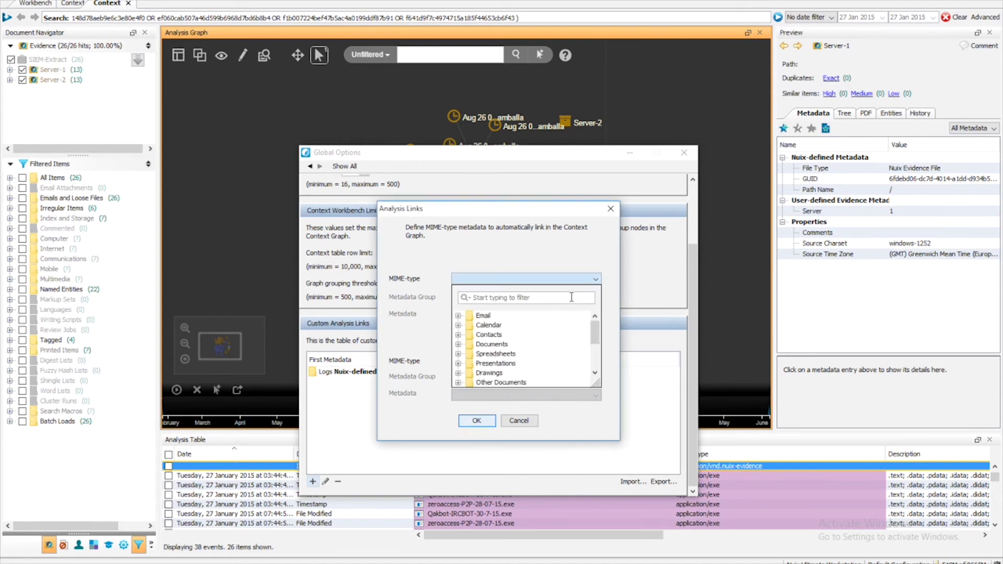
pyautogui.write('sys')
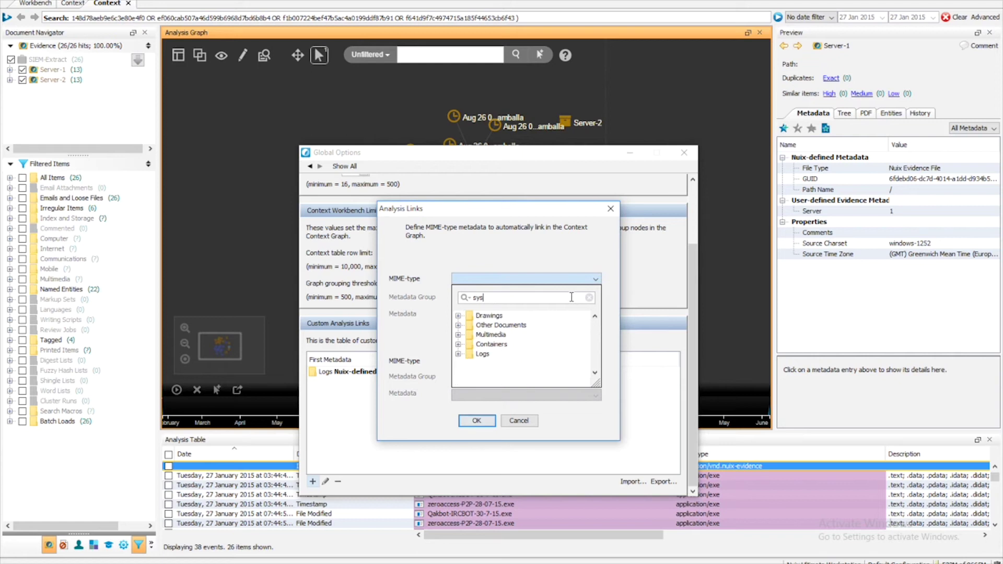
pyautogui.click(458, 354)
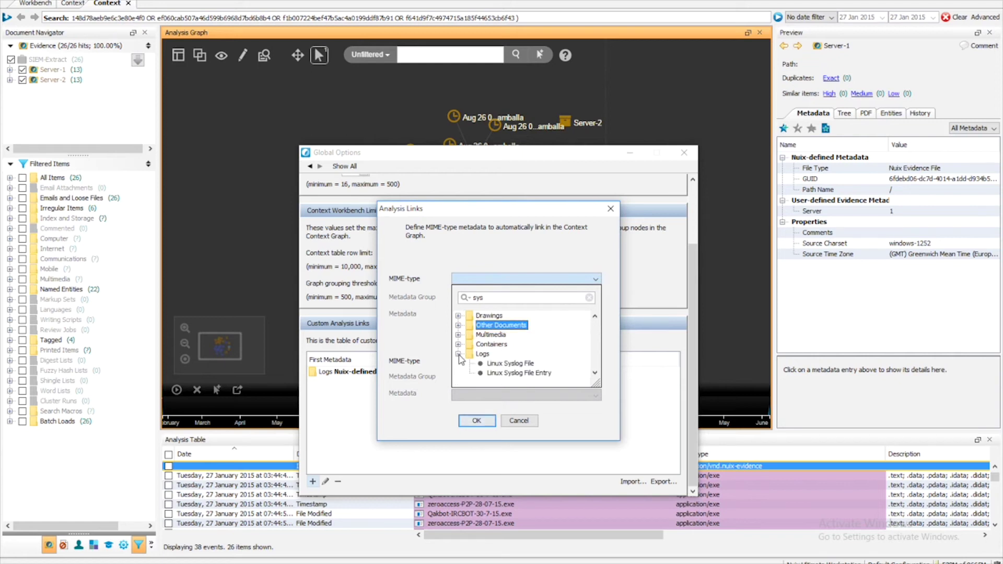
pyautogui.click(527, 373)
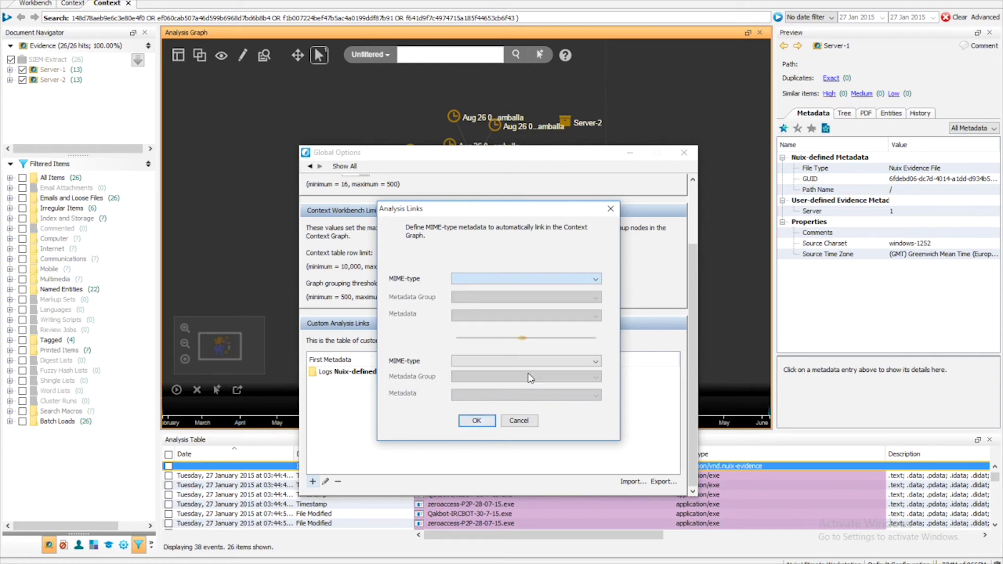
pyautogui.click(596, 299)
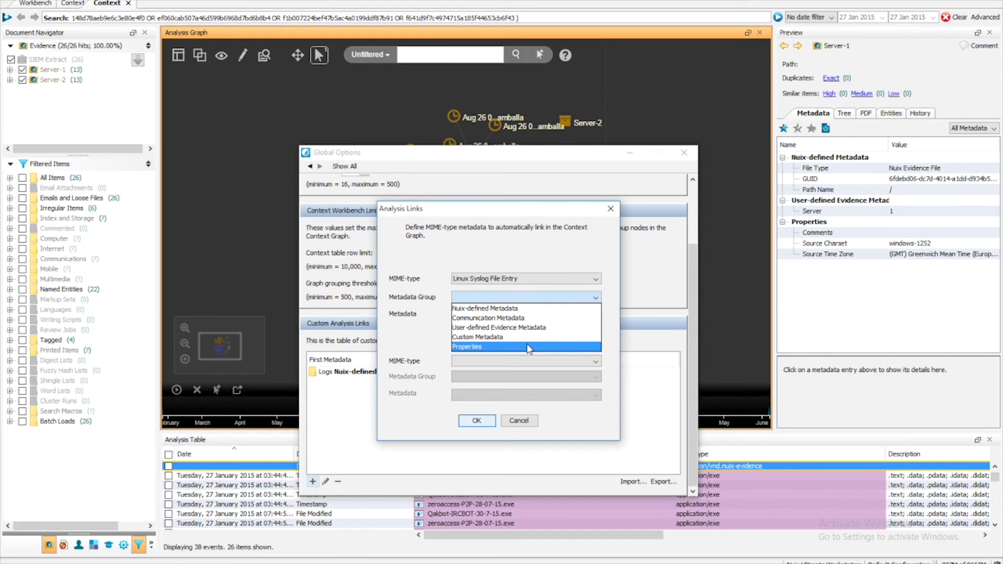
pyautogui.click(529, 346)
pyautogui.click(596, 317)
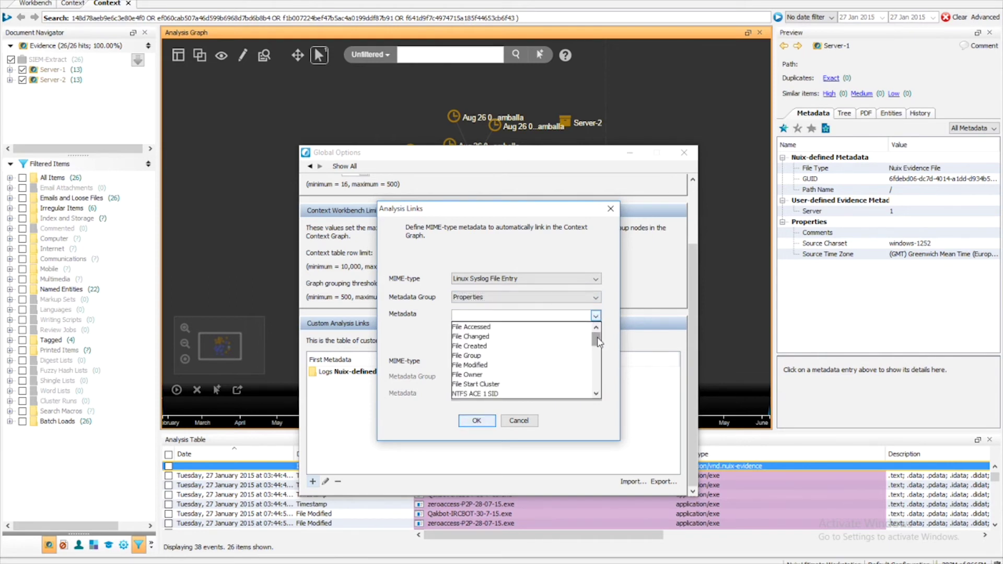
pyautogui.moveTo(598, 342)
pyautogui.mouseDown()
pyautogui.moveTo(600, 397)
pyautogui.moveTo(601, 326)
pyautogui.mouseUp()
pyautogui.write('fname')
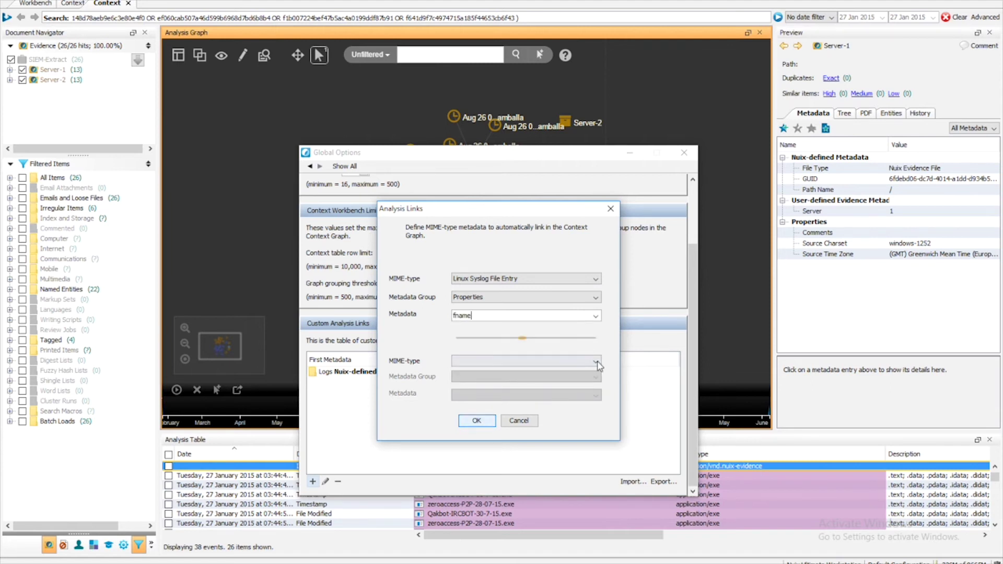
pyautogui.click(596, 362)
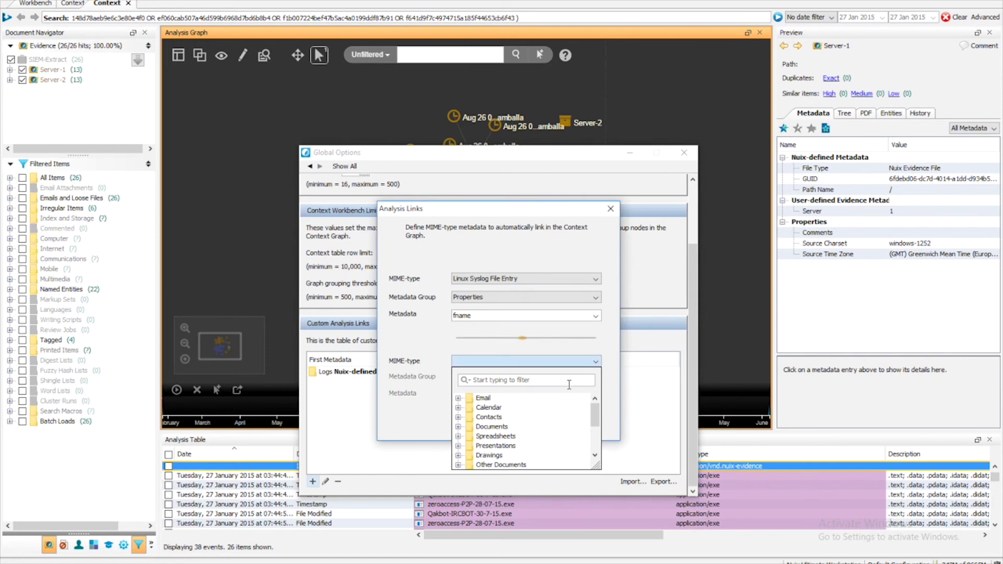
# Set the second side to System Files > Windows Executable, Properties, Name, and add the link.
pyautogui.write('windows ')
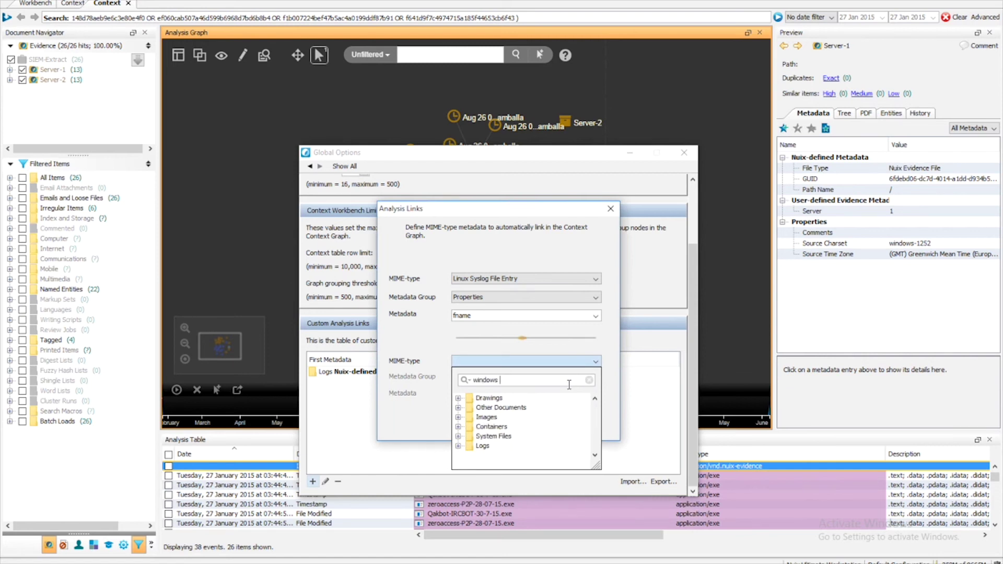
pyautogui.write('exe')
pyautogui.click(458, 399)
pyautogui.click(515, 408)
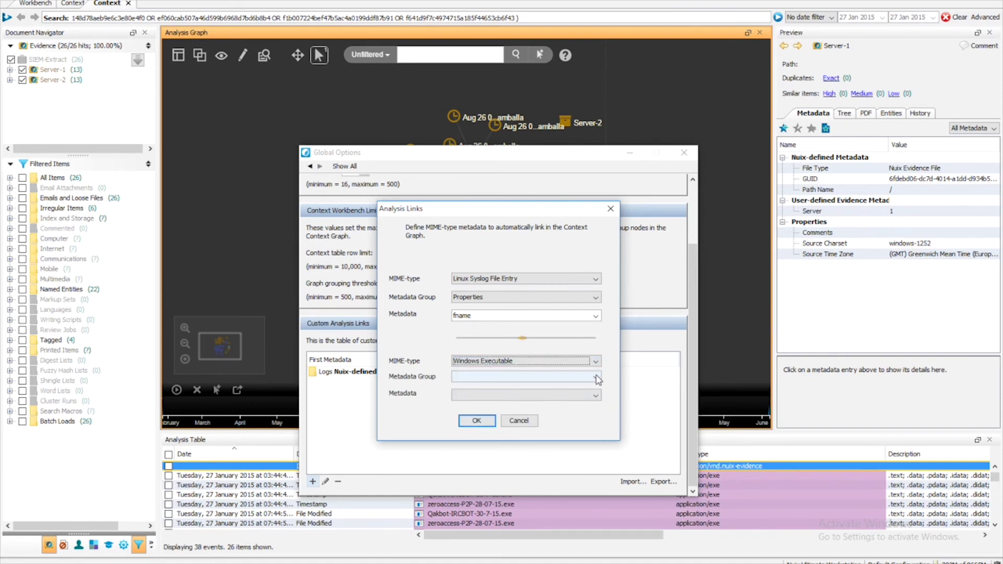
pyautogui.click(596, 378)
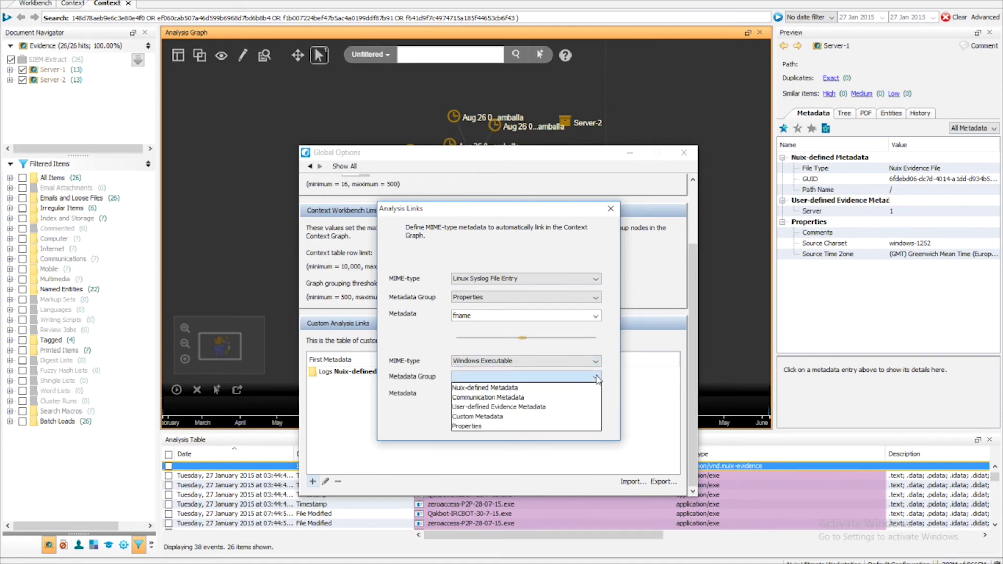
pyautogui.click(534, 427)
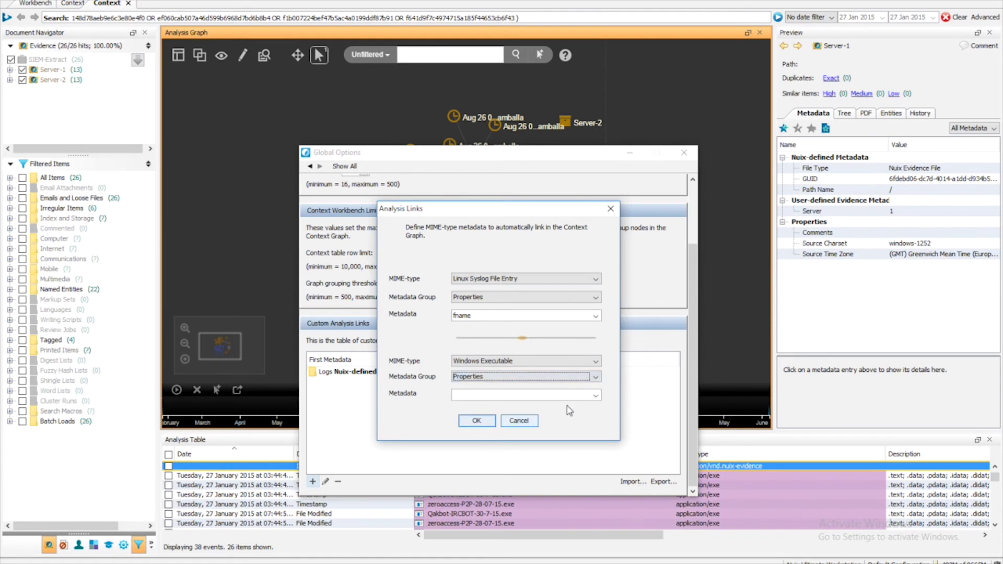
pyautogui.click(596, 395)
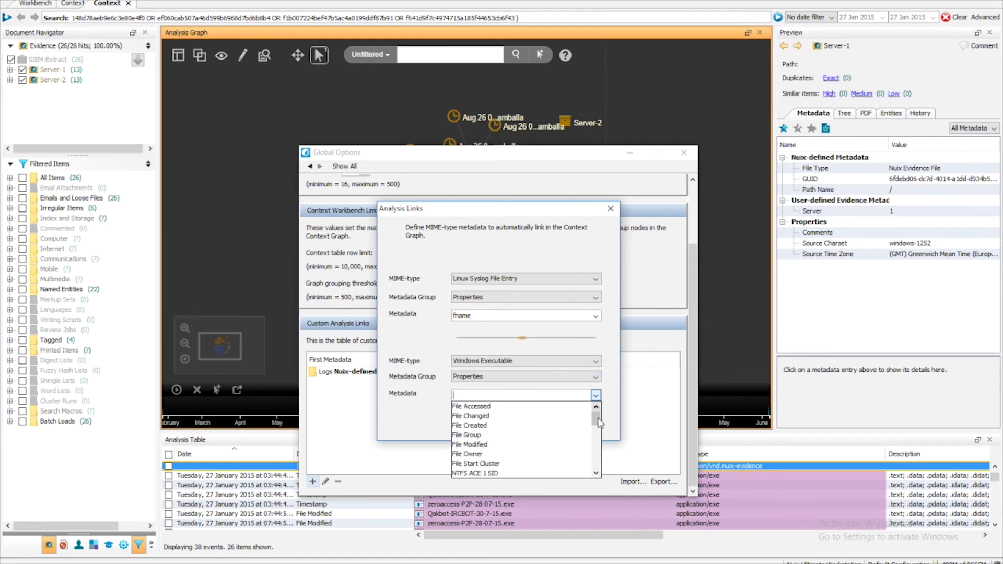
pyautogui.moveTo(599, 415); pyautogui.dragTo(598, 480)
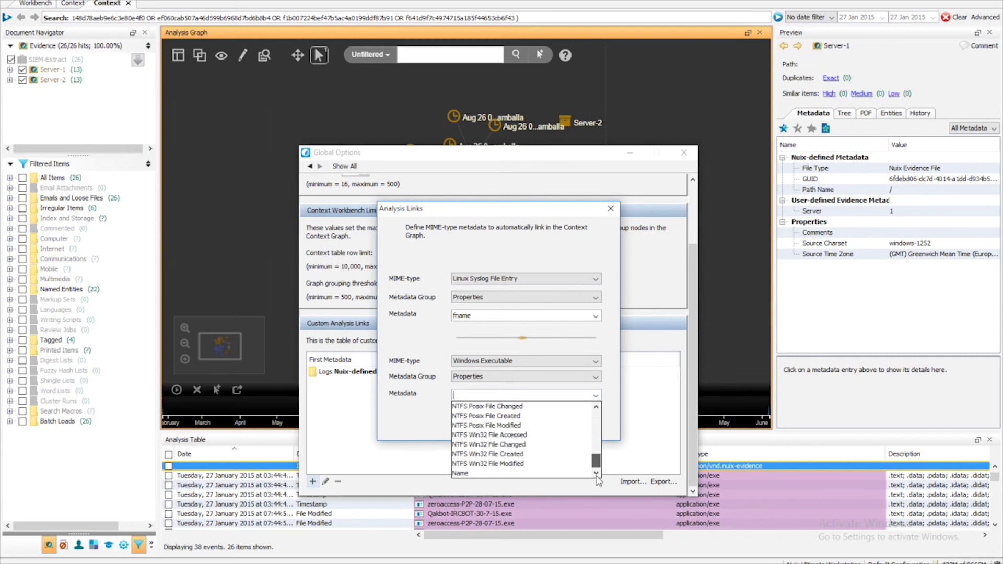
pyautogui.click(579, 473)
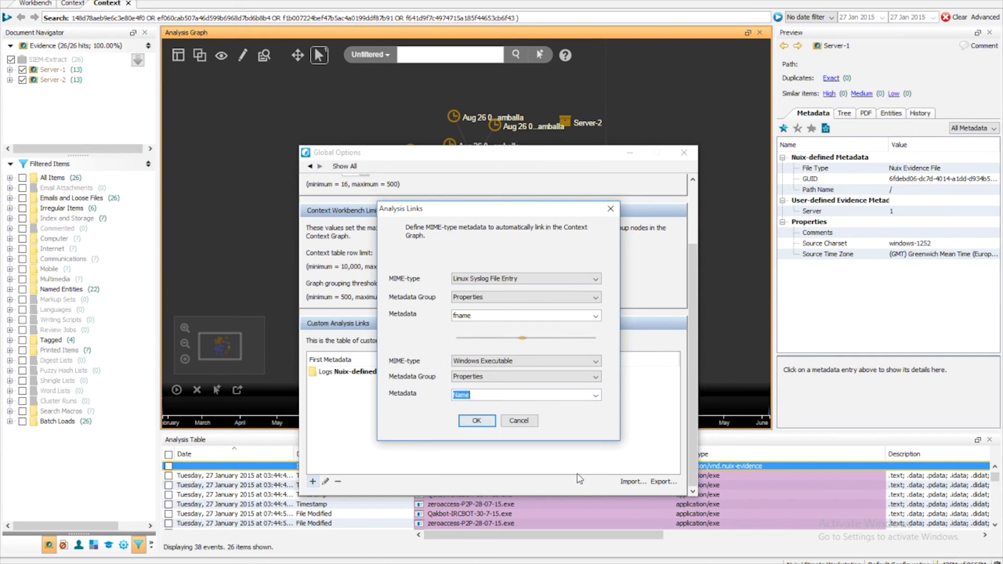
pyautogui.click(477, 421)
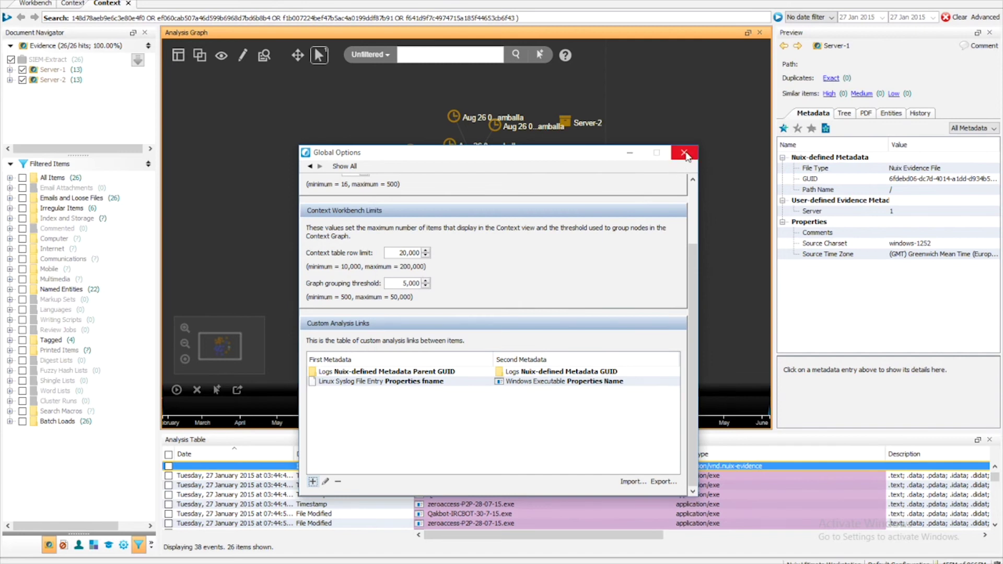
# Close Global Options so syslog events link to the zeroaccess executable, then open the File menu.
pyautogui.click(685, 154)
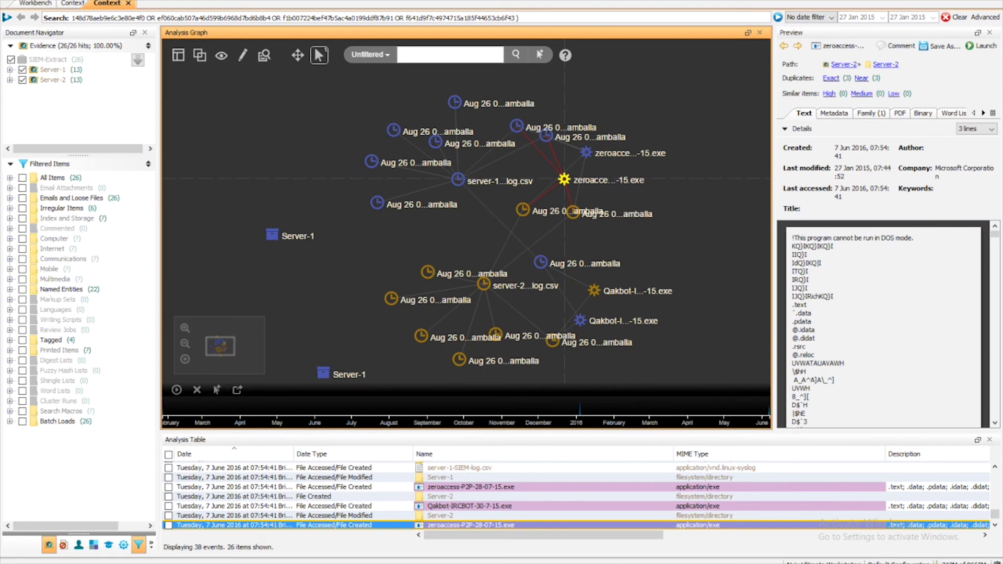
pyautogui.click(12, 1)
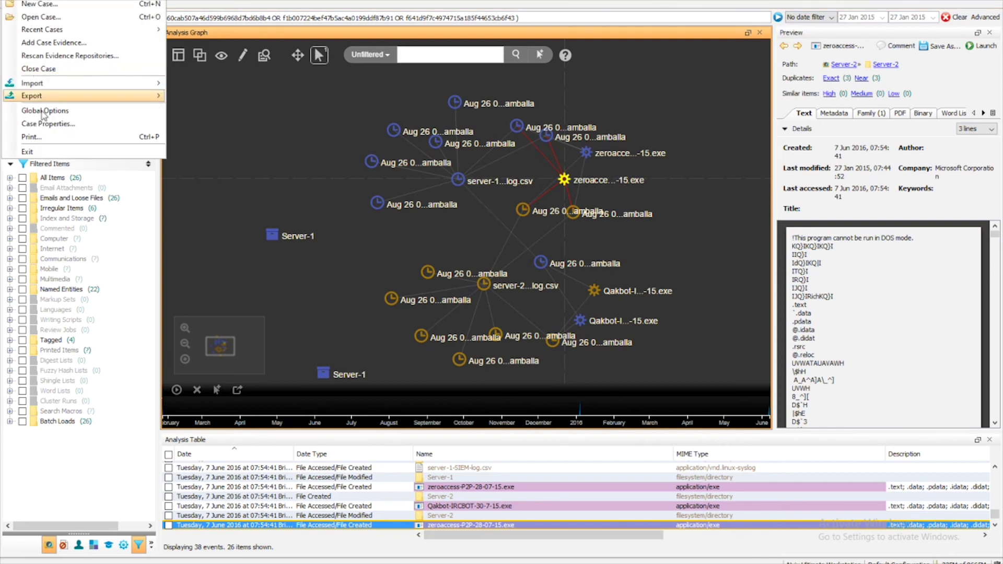
# Reopen Global Options at the Context page's Custom Analysis Links table.
pyautogui.click(44, 111)
pyautogui.click(494, 199)
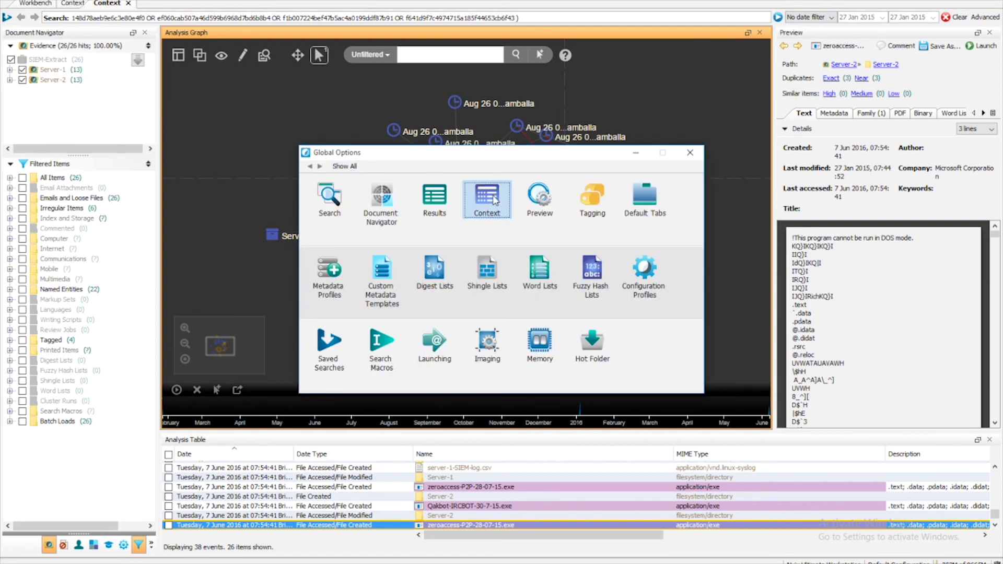
pyautogui.moveTo(697, 276); pyautogui.dragTo(692, 424)
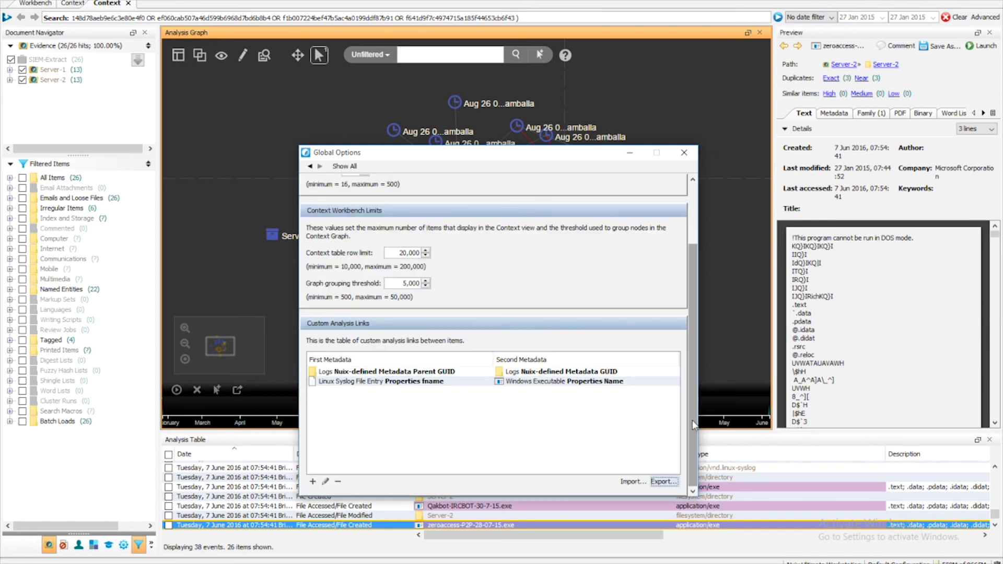
# Export the custom analysis links to a CSV file named SIEM-Custom-Links.
pyautogui.click(663, 482)
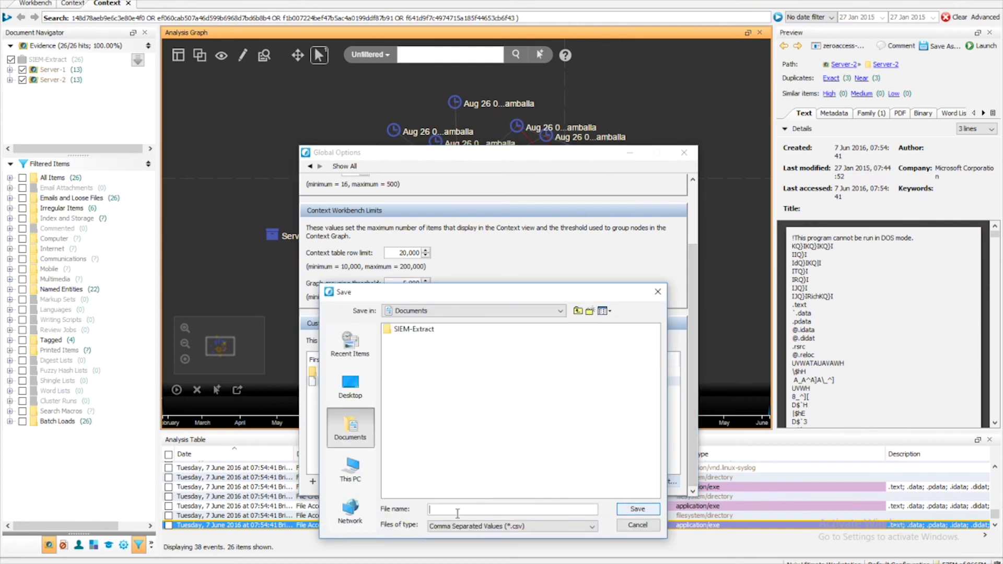
pyautogui.write('SIEM-Custom')
pyautogui.press('BackSpace')
pyautogui.write('-Links')
pyautogui.press('Return')
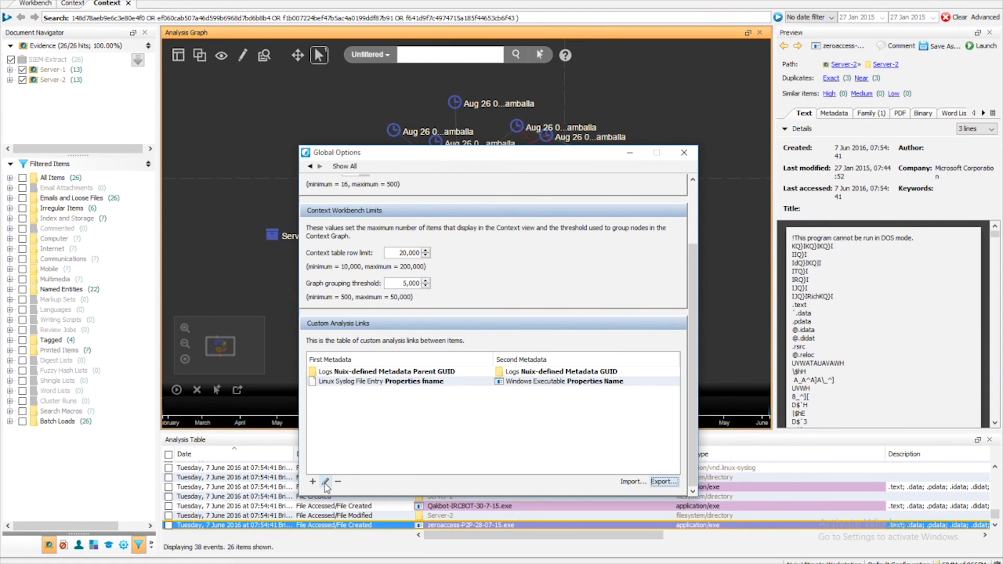
# Close Global Options and re-lay out the Context graph nodes using a group-by-evidence layout.
pyautogui.click(684, 153)
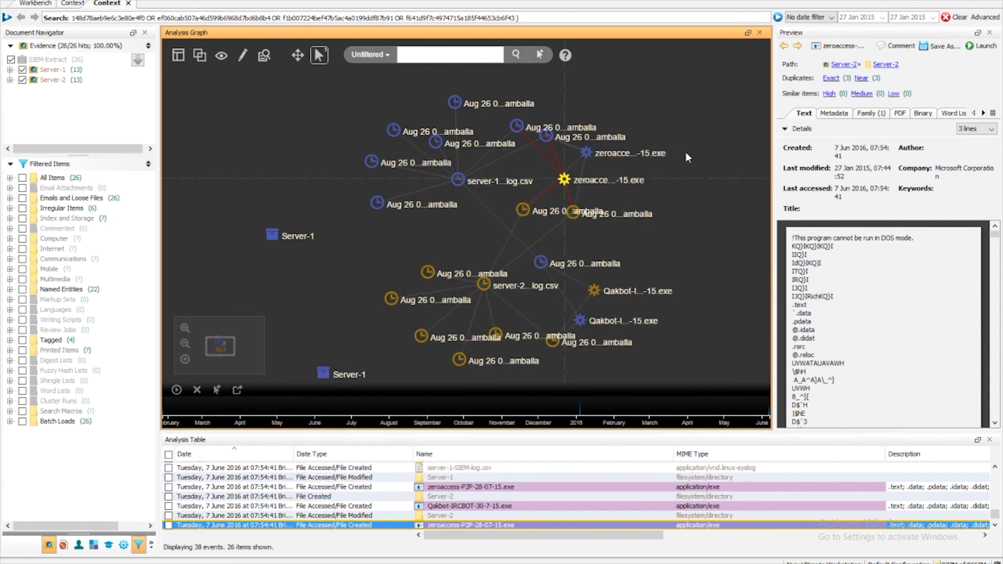
pyautogui.click(200, 55)
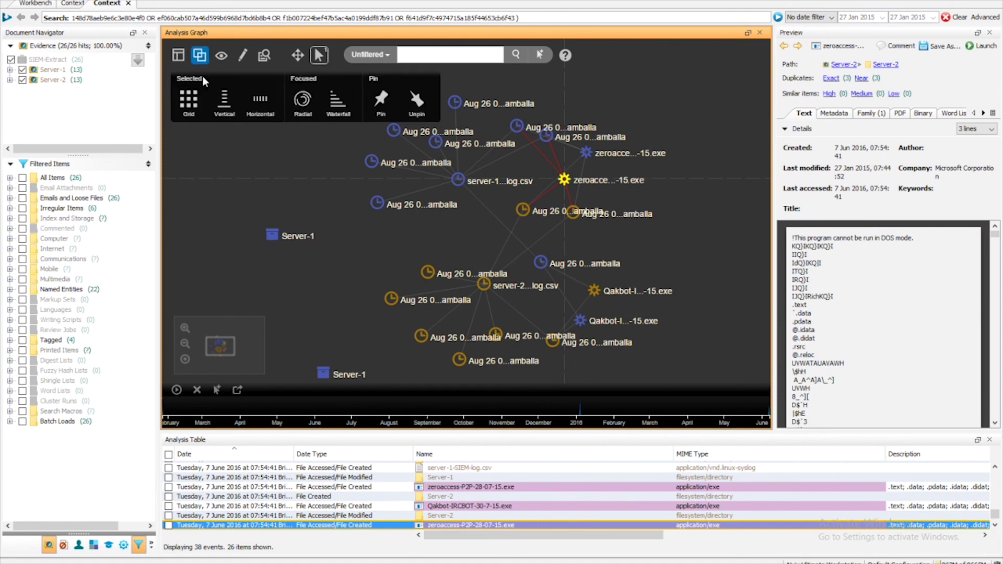
pyautogui.click(178, 55)
pyautogui.click(219, 105)
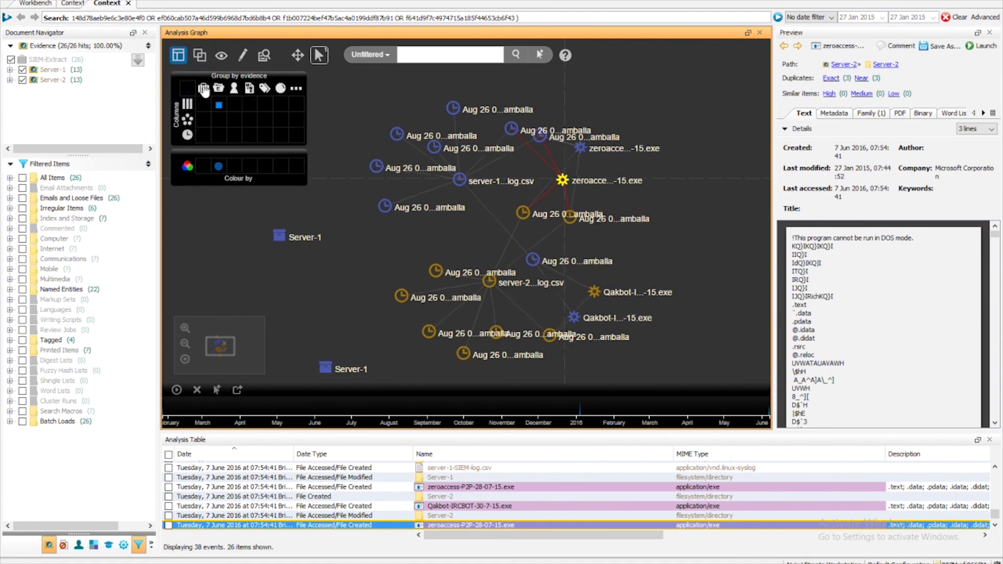
pyautogui.click(180, 55)
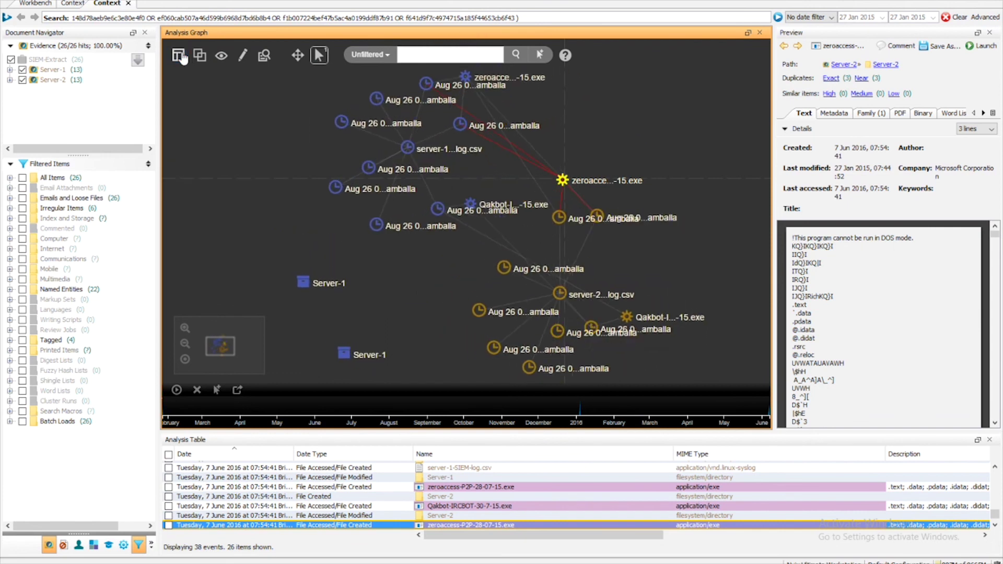